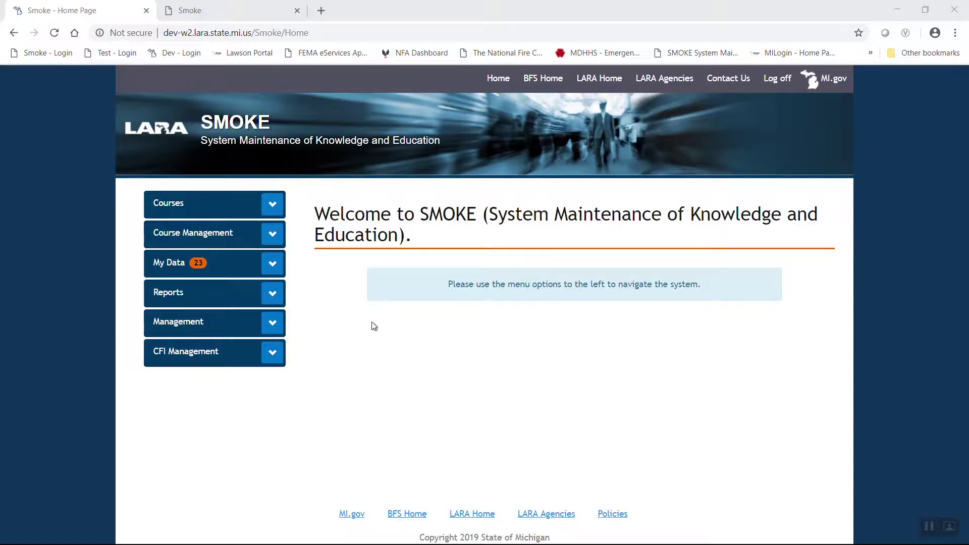
Step: Expand the Course Management menu so that Schedule Training and search training appear
left_click(272, 233)
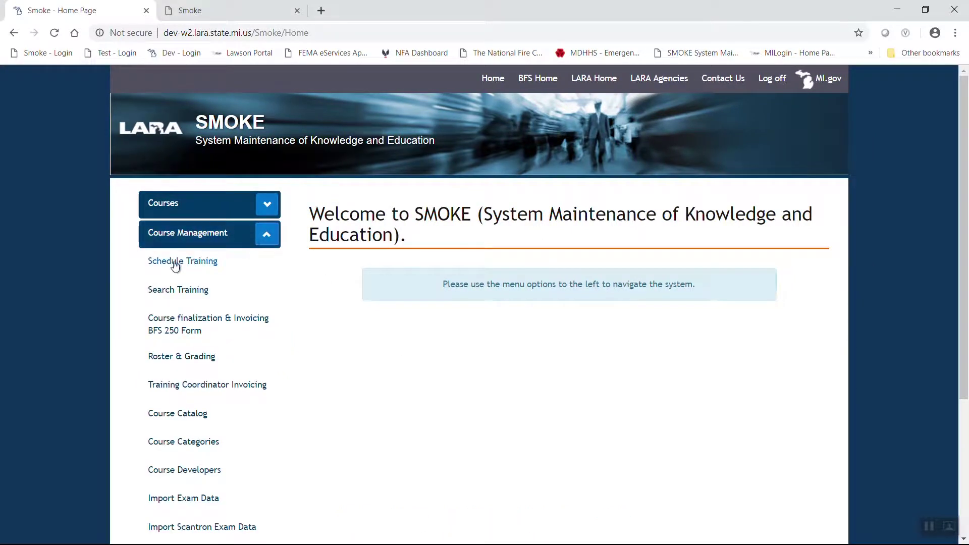
Step: Start a new training schedule in Region 2, Muskegon County
left_click(175, 263)
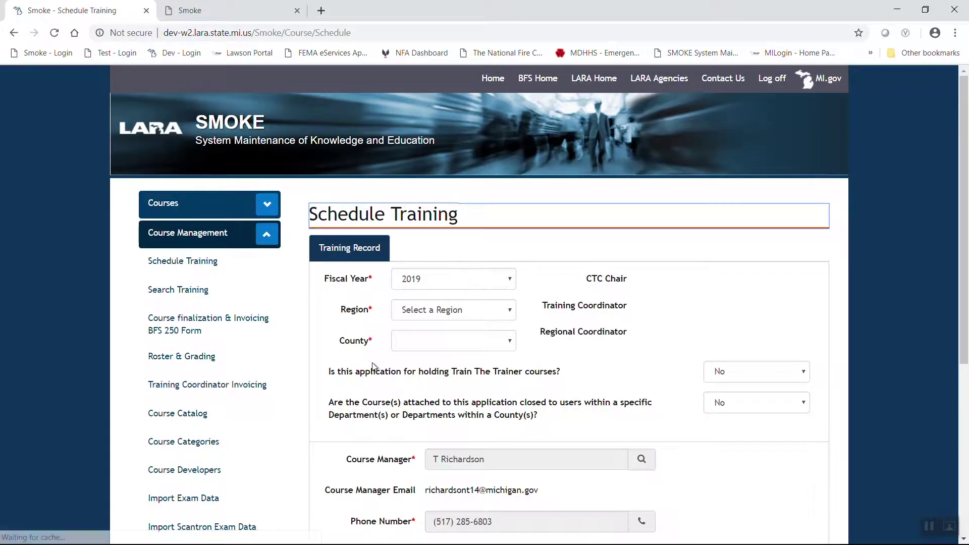
left_click(502, 310)
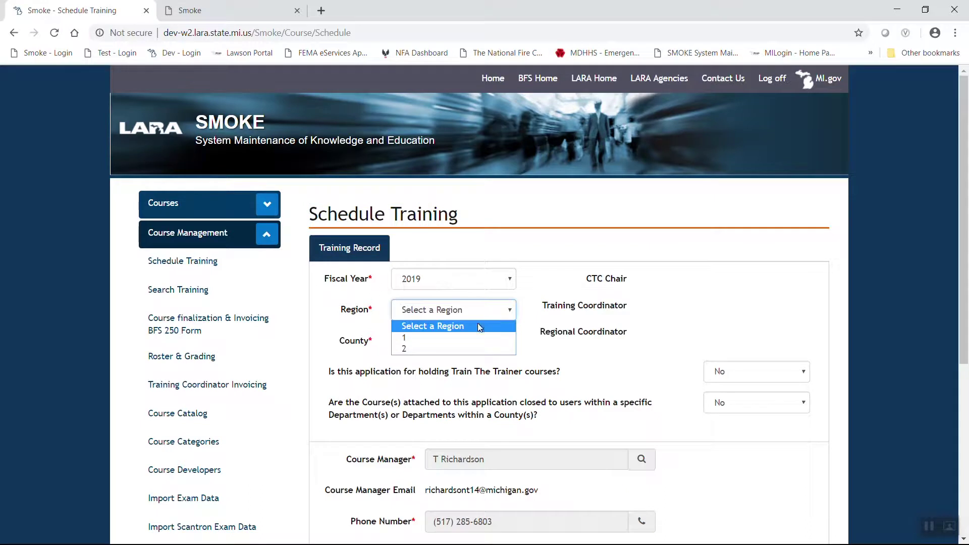
left_click(461, 349)
left_click(507, 341)
left_click(507, 341)
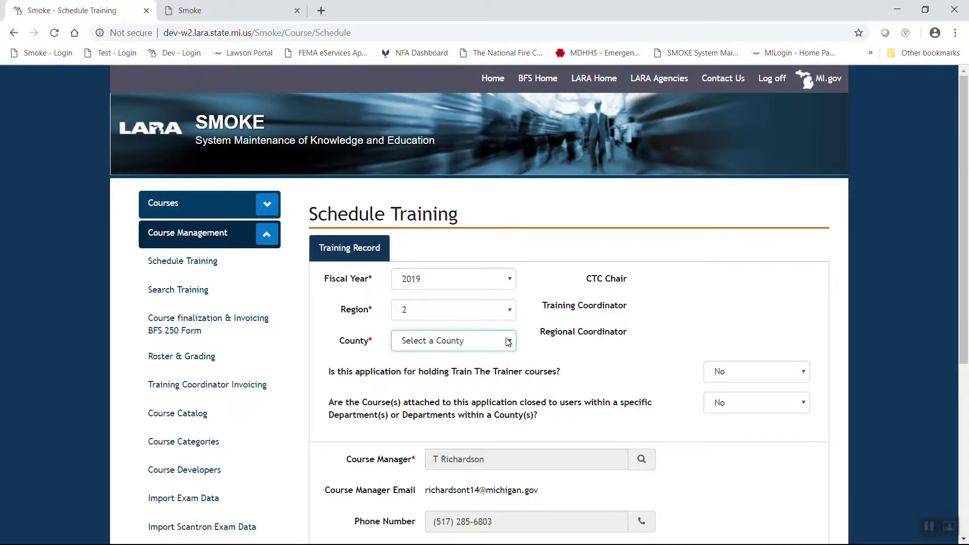
left_click(508, 341)
scroll(478, 250, "down", 3)
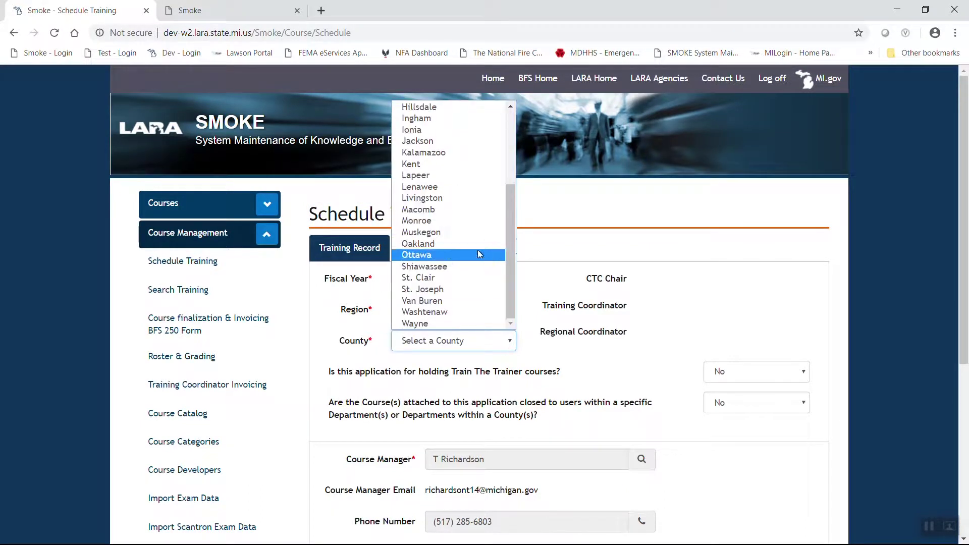
left_click(436, 233)
scroll(538, 458, "down", 5)
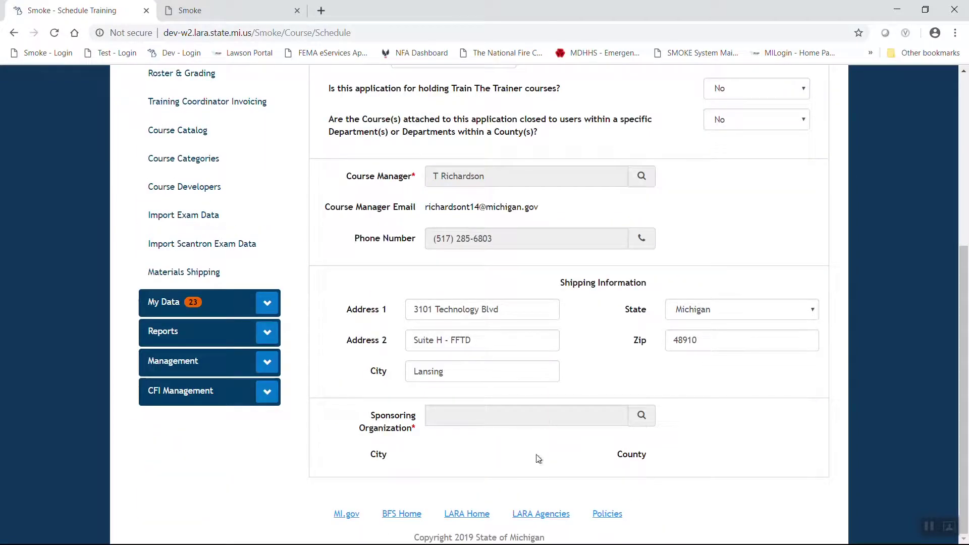
Step: Make Norton Shores Fire Dept the sponsor, save record 2019-2-0453, and view its courses
left_click(650, 415)
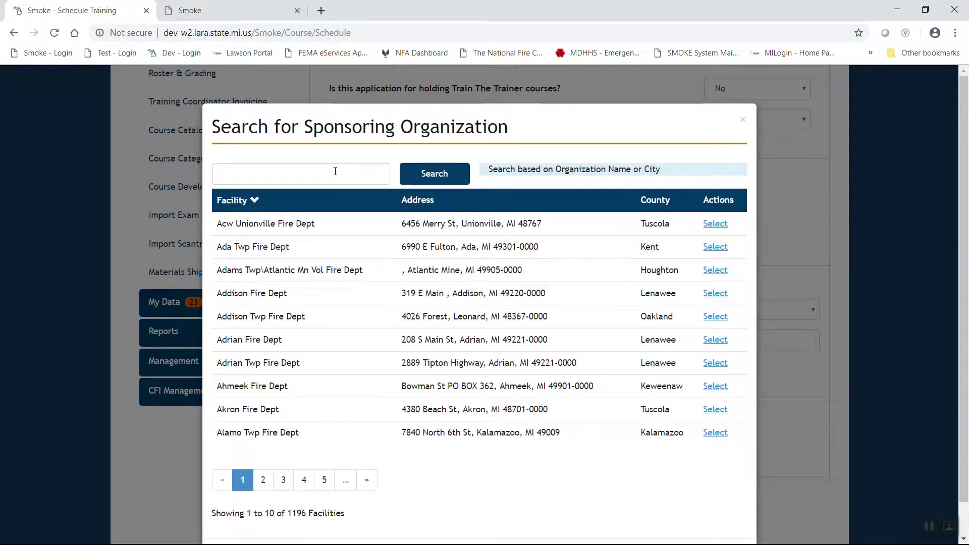
left_click(335, 171)
type("Norton")
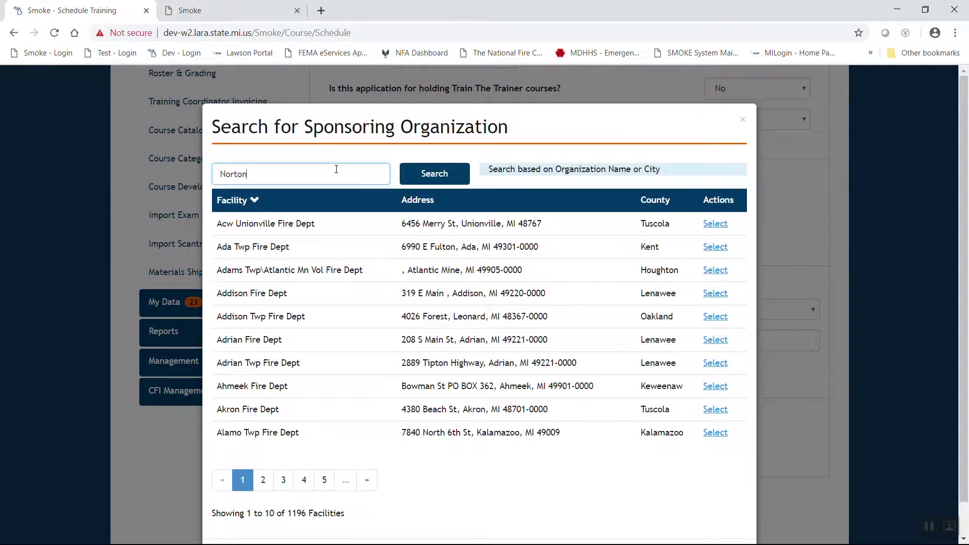
type(" Shores")
left_click(447, 174)
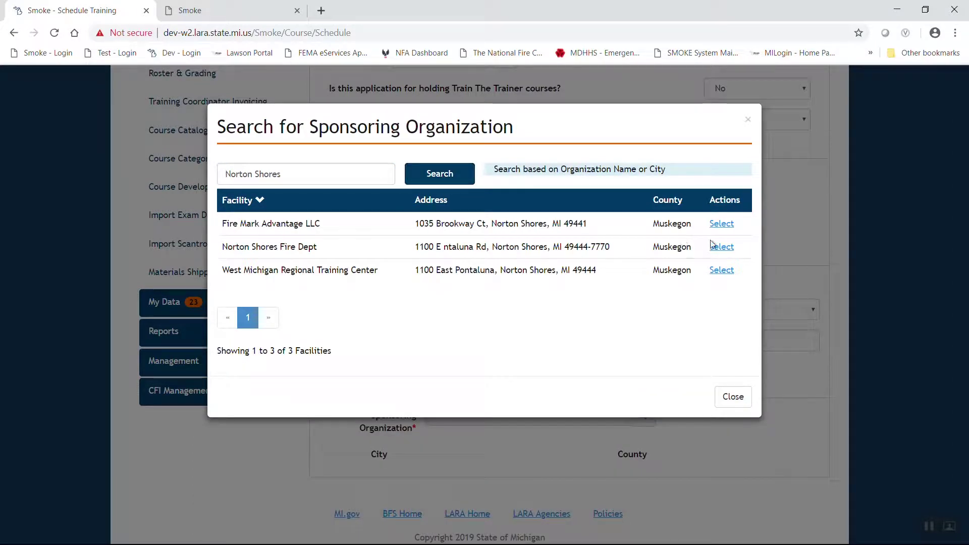
left_click(720, 247)
scroll(410, 317, "down", 6)
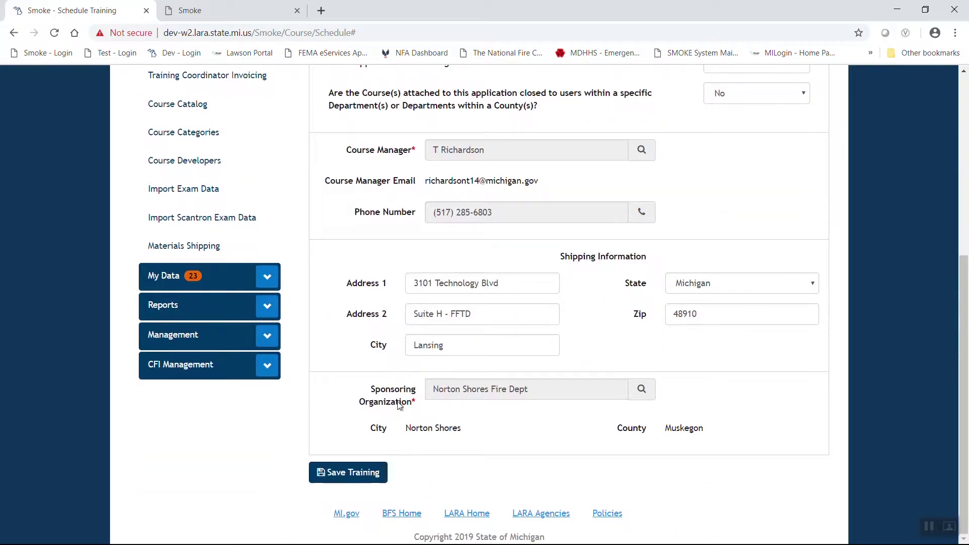
left_click(353, 472)
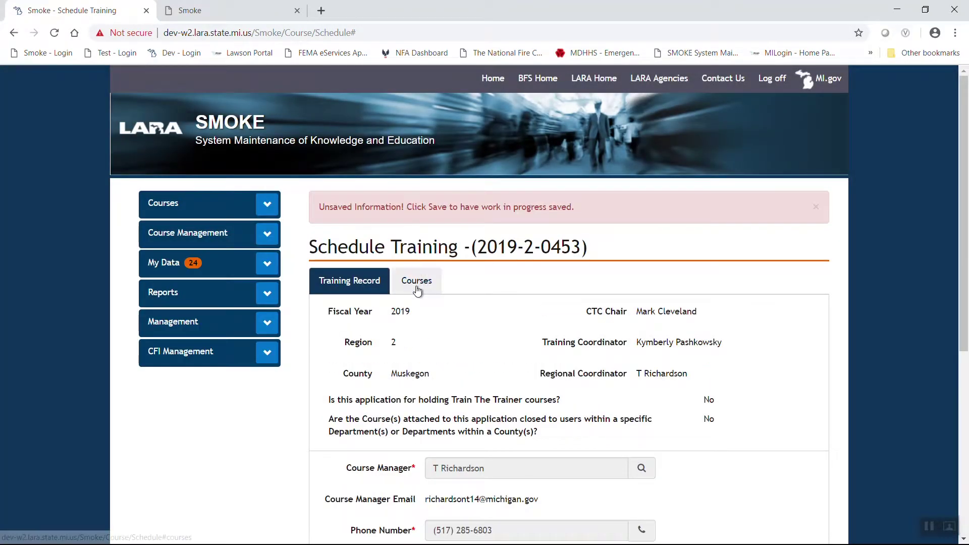
left_click(418, 280)
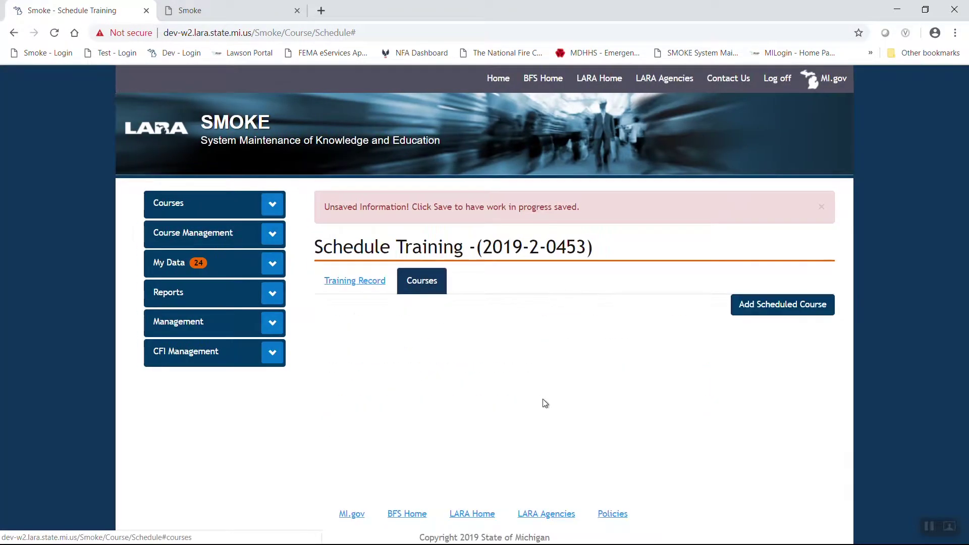
Step: Add a scheduled course for B05D VFIS Driver Training (8.00 hours, 440.00 fee limit)
left_click(761, 310)
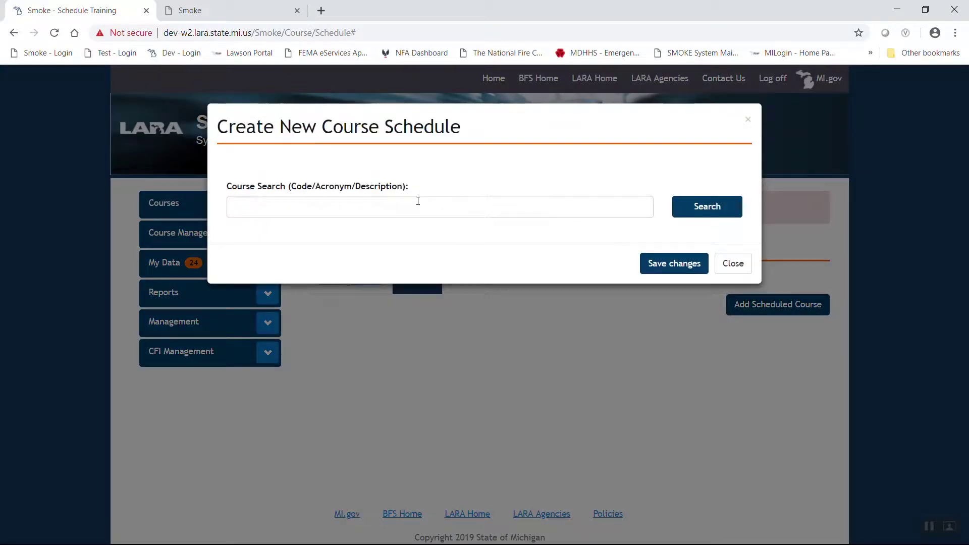
left_click(420, 206)
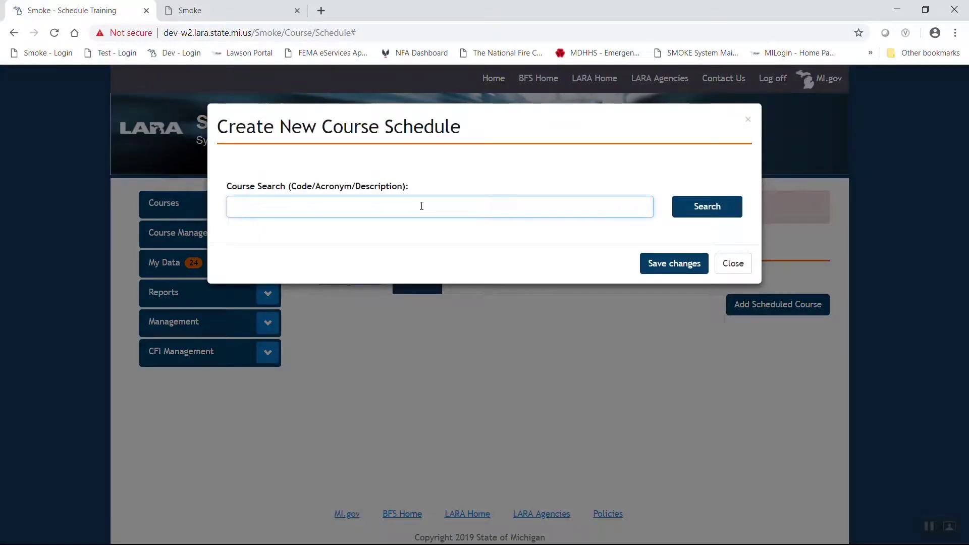
type("B05D")
key("Return")
left_click(697, 259)
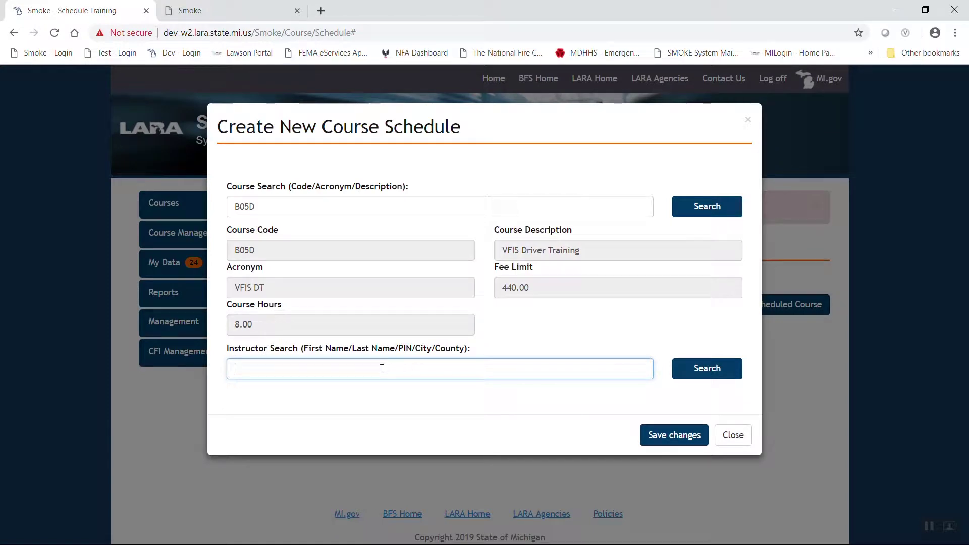
Step: Look up the instructor by PIN and select them for the course
key("Return")
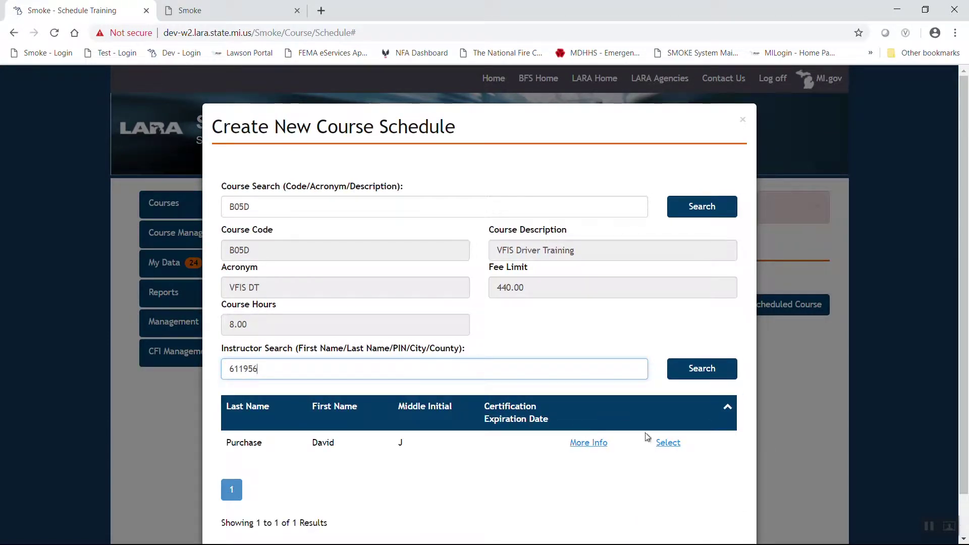
left_click(669, 444)
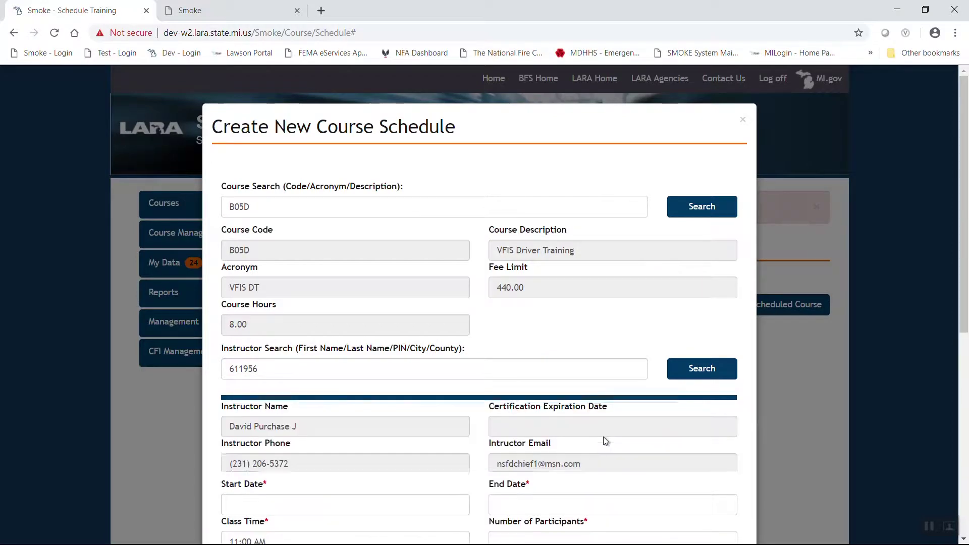
scroll(288, 430, "down", 3)
left_click(275, 376)
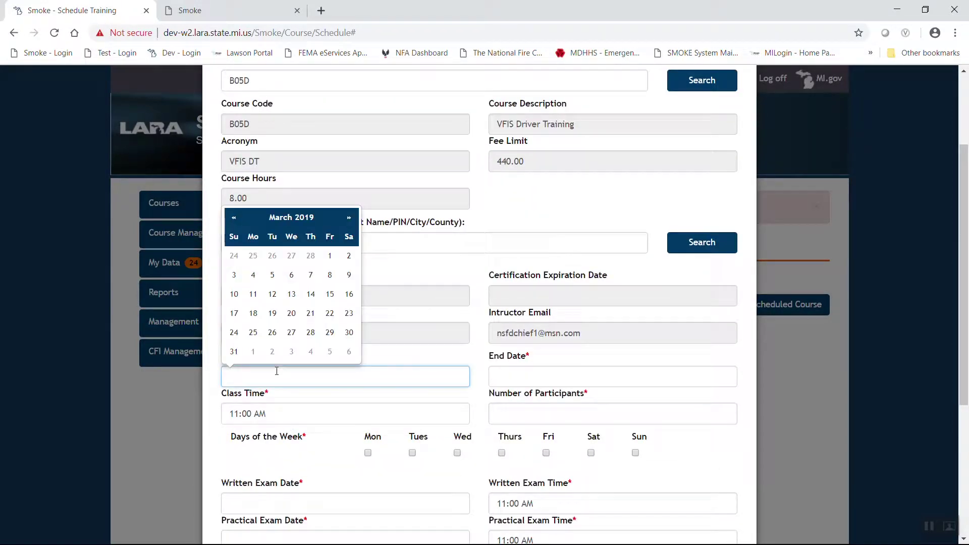
Step: Set the course start and end dates to 05/04/2019
left_click(350, 222)
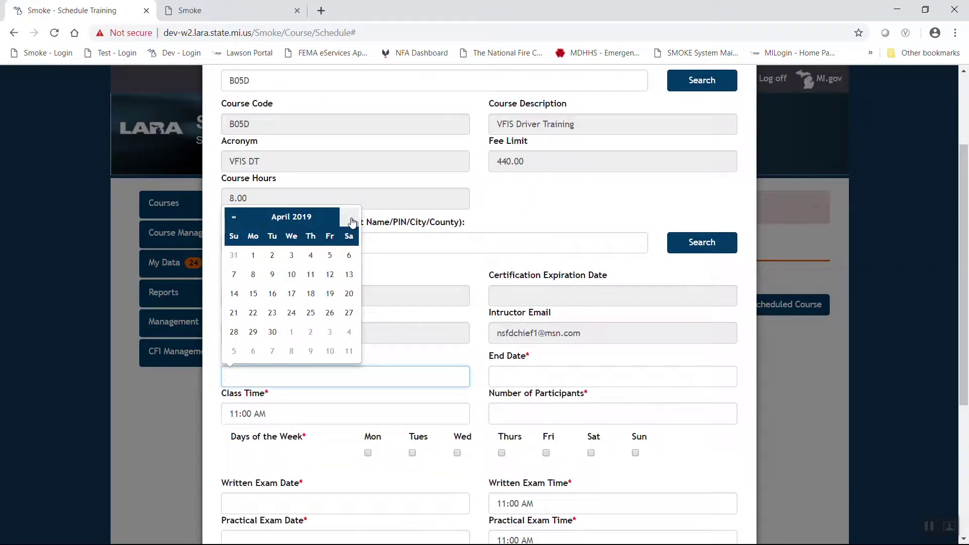
left_click(351, 222)
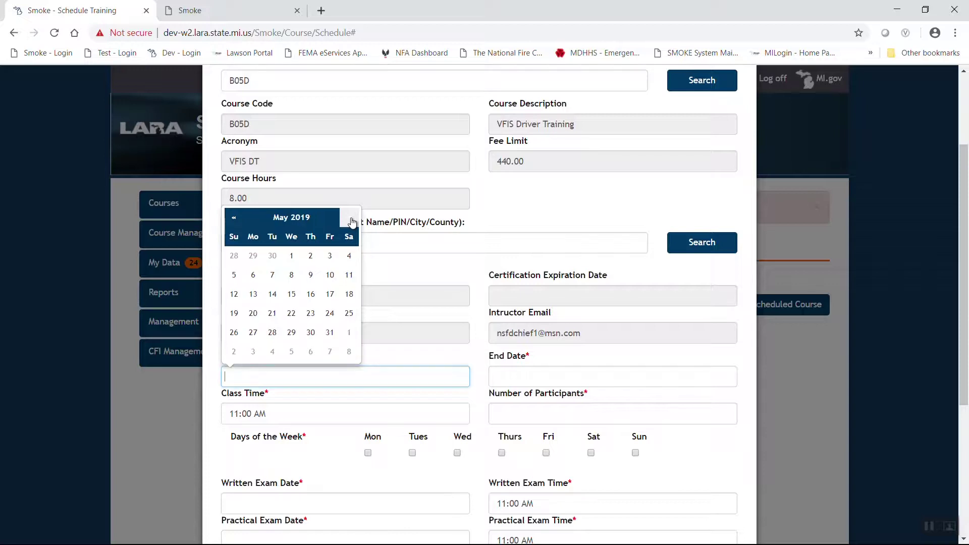
left_click(349, 256)
left_click(615, 373)
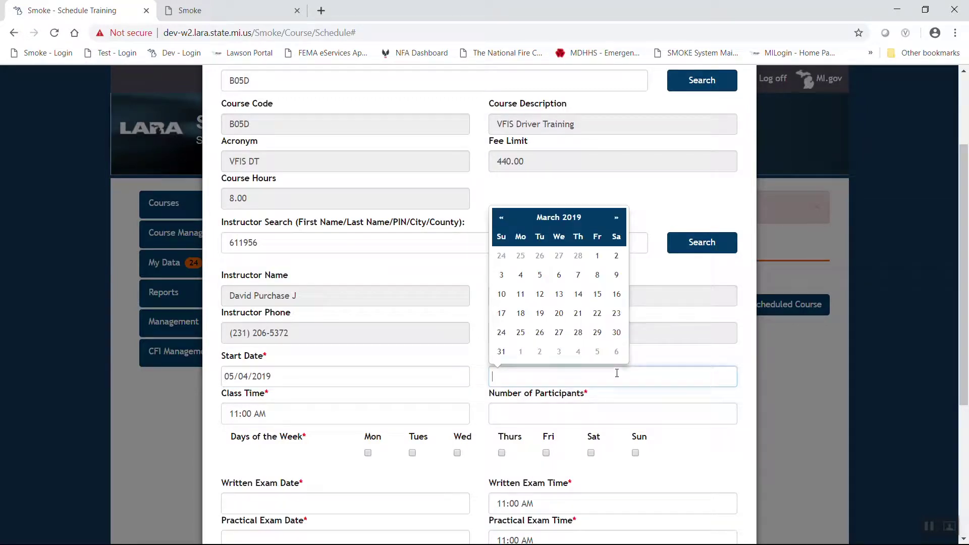
left_click(617, 218)
left_click(617, 217)
left_click(616, 255)
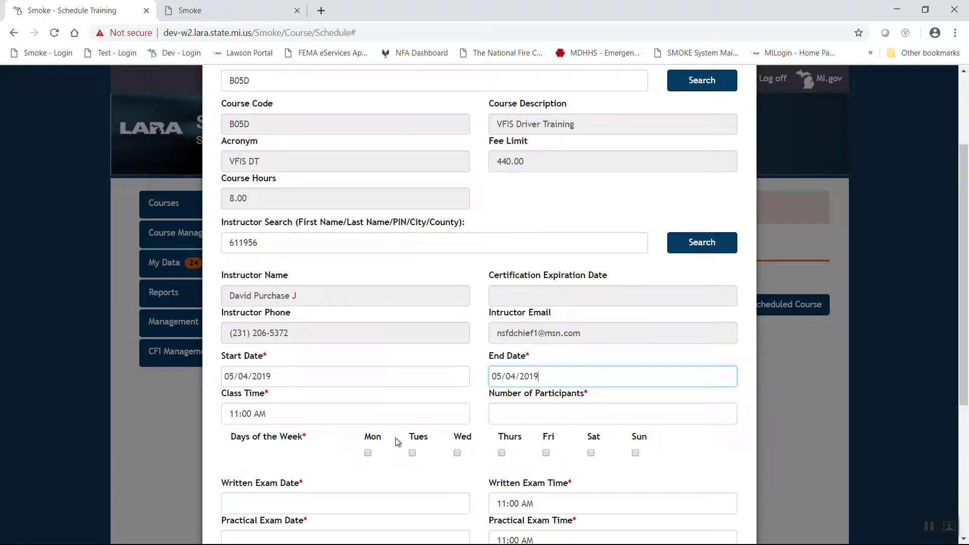
Step: Set class time to 8:00 AM, 15 participants, and Saturday as the class day
left_click(400, 411)
left_click(237, 386)
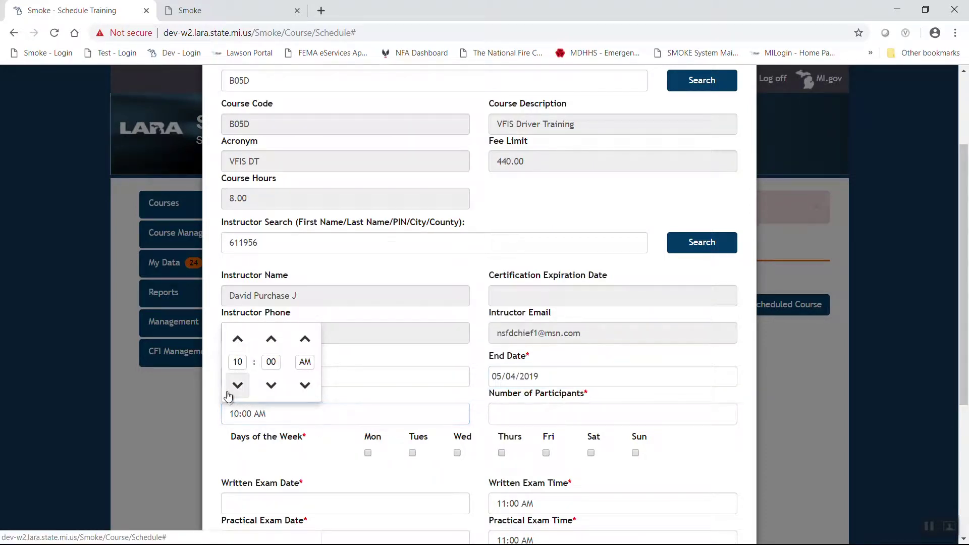
left_click(237, 386)
left_click(237, 386)
left_click(619, 404)
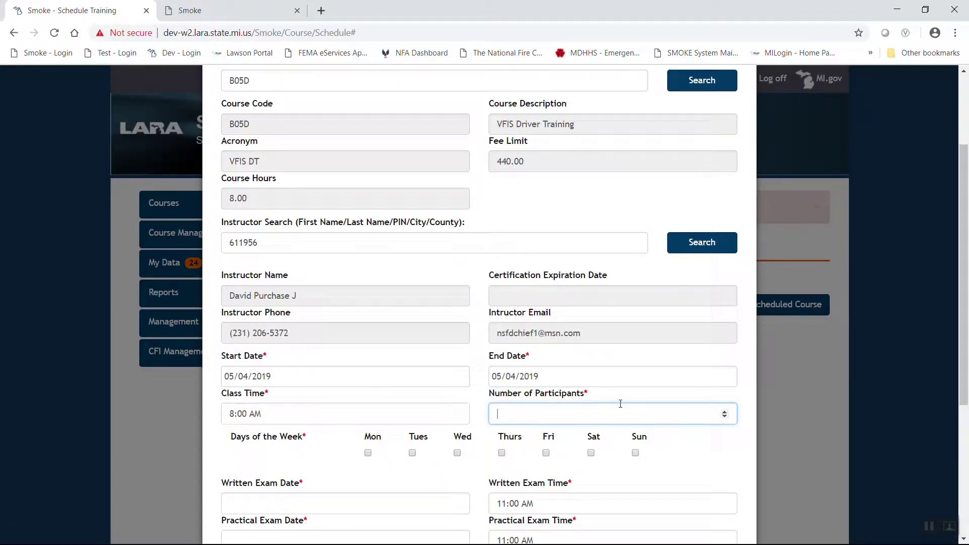
type("15")
left_click(591, 452)
Step: Schedule the written exam for 05/04/2019 at 8:00 AM
left_click(339, 503)
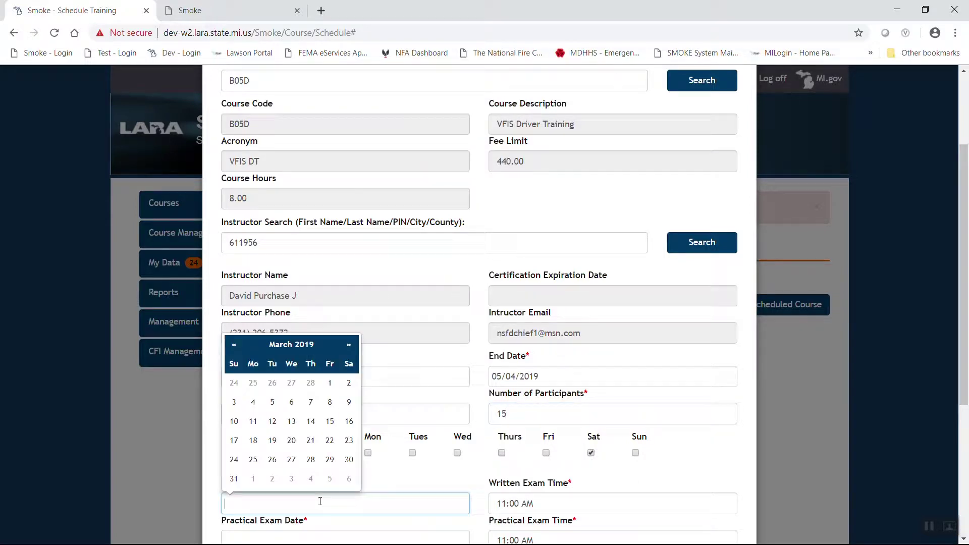
left_click(350, 354)
left_click(349, 354)
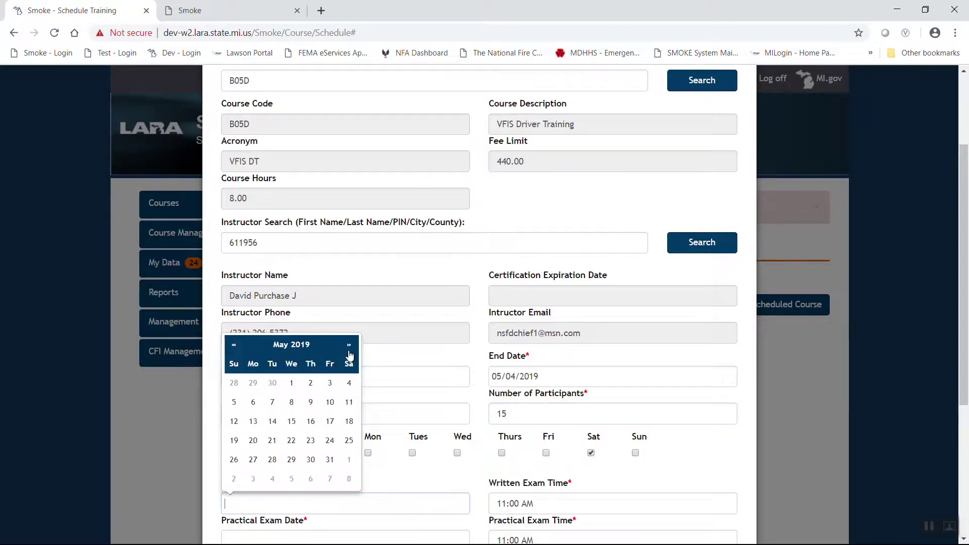
left_click(349, 382)
left_click(545, 505)
left_click(499, 477)
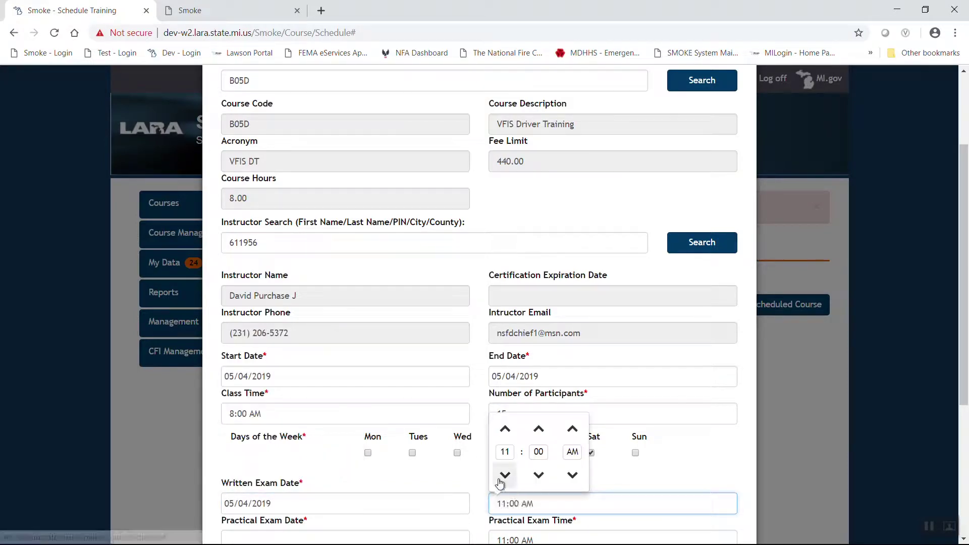
left_click(500, 477)
left_click(500, 477)
left_click(485, 479)
Step: Schedule the practical exam for 05/04/2019 at 8:00 AM and save the course
scroll(479, 476, "down", 4)
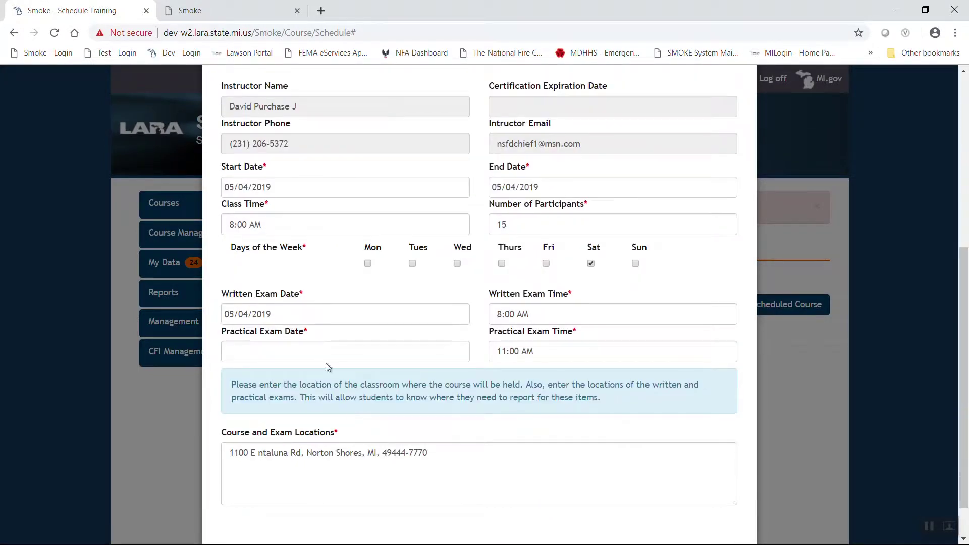
left_click(327, 355)
left_click(348, 192)
left_click(349, 192)
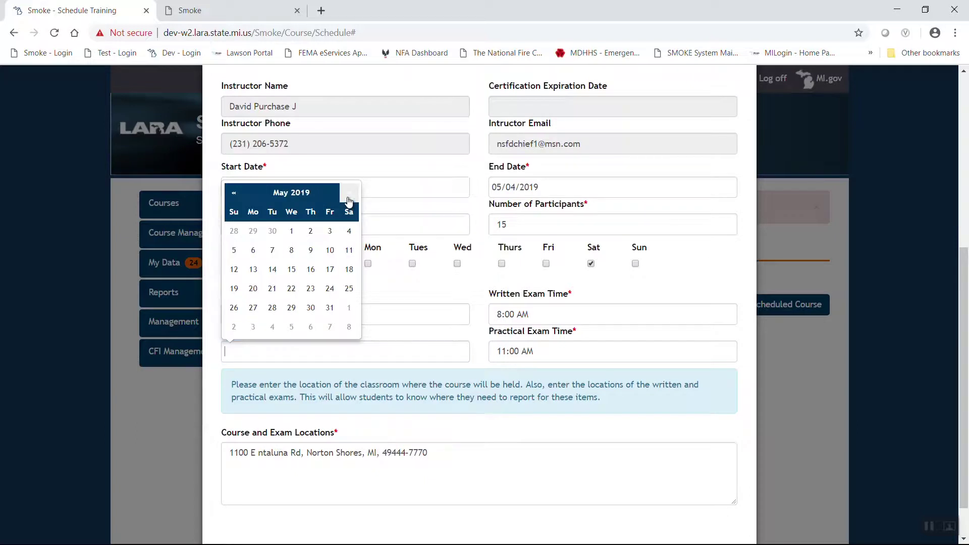
left_click(348, 231)
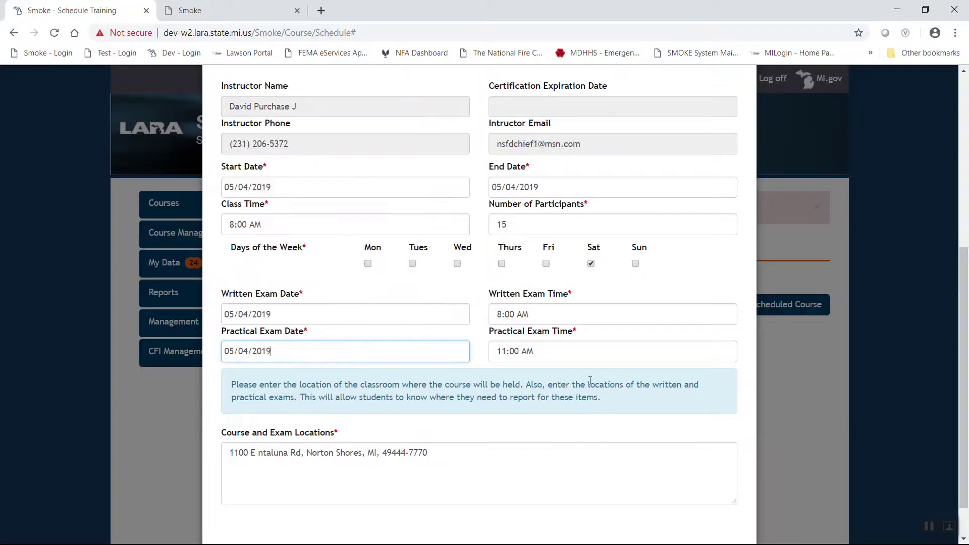
left_click(555, 350)
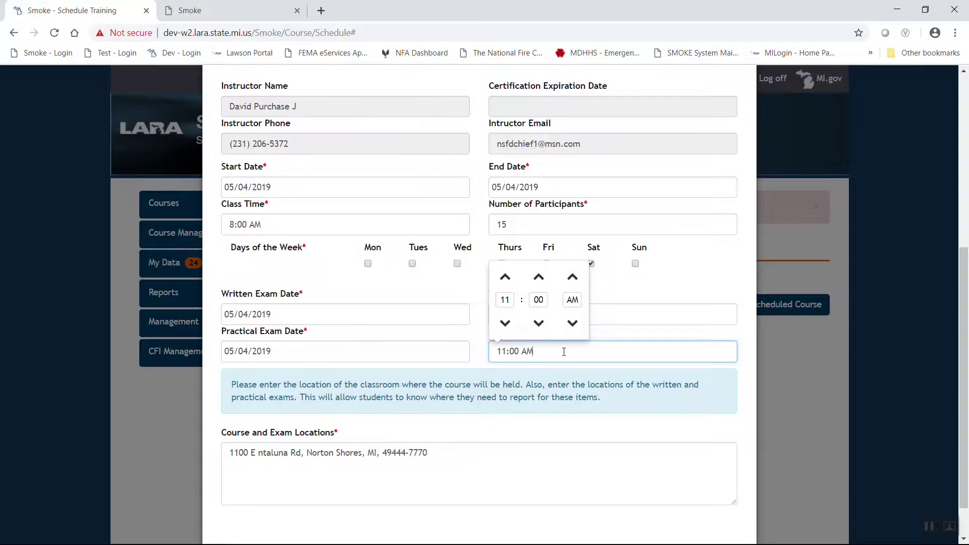
left_click(506, 324)
left_click(505, 323)
left_click(505, 323)
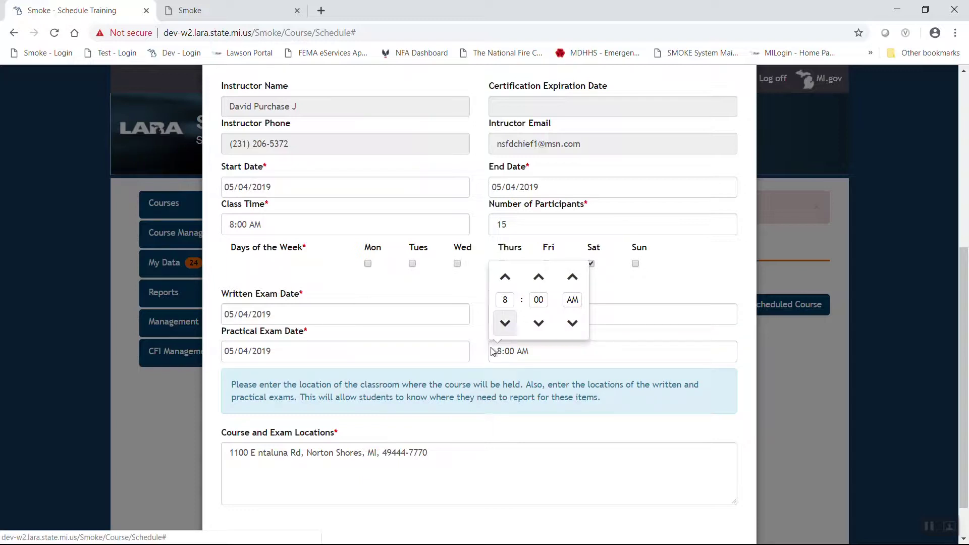
left_click(481, 341)
scroll(796, 521, "down", 1)
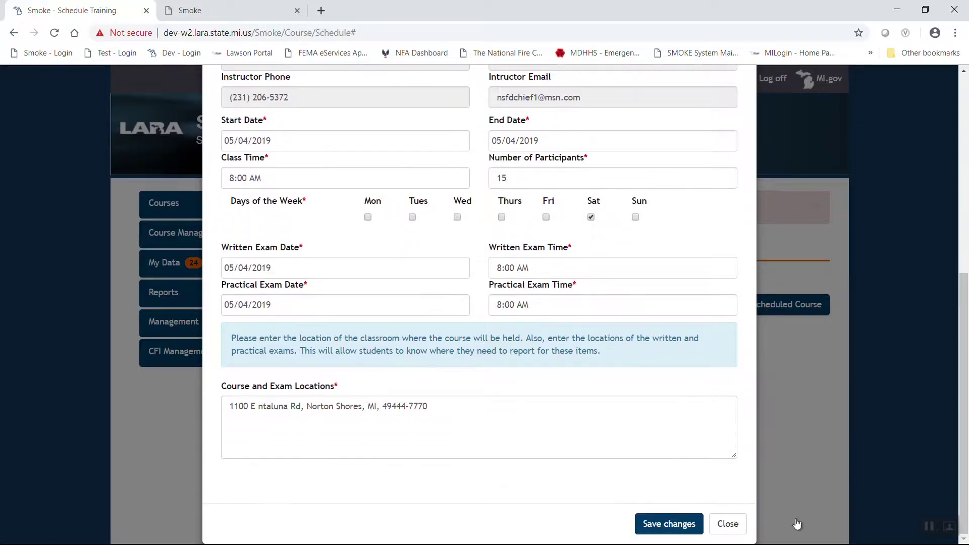
left_click(653, 525)
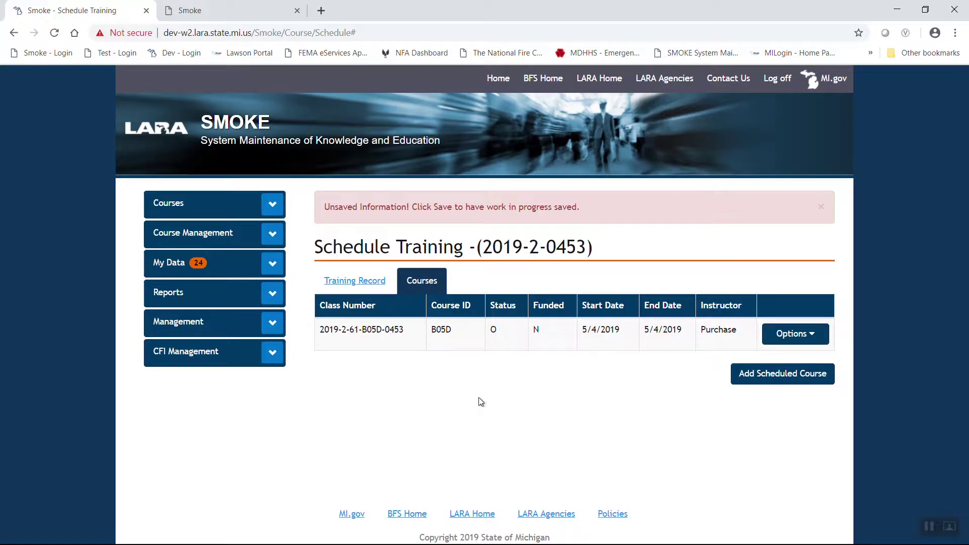
Step: Open the B05D course's funding form, review the $440.00 limit, and enter 440.00
left_click(810, 335)
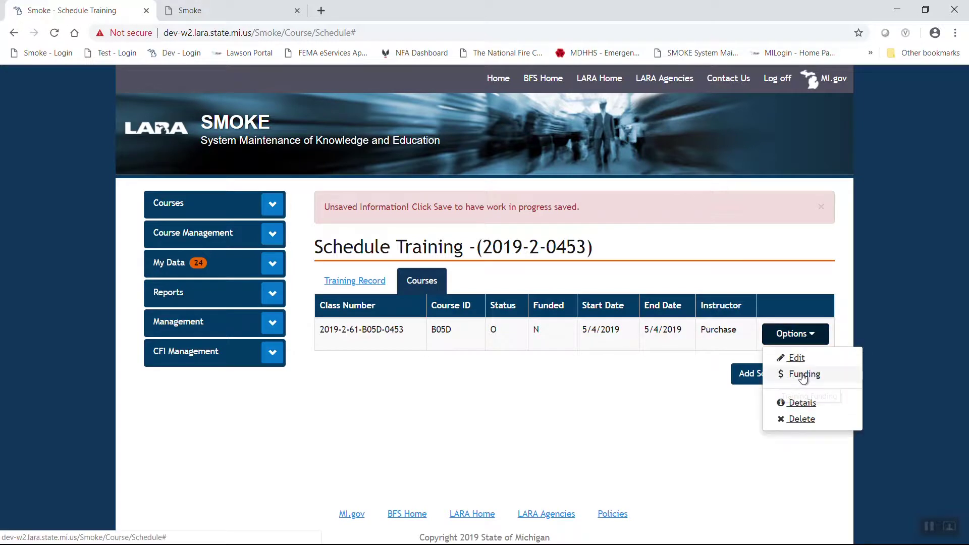
left_click(802, 375)
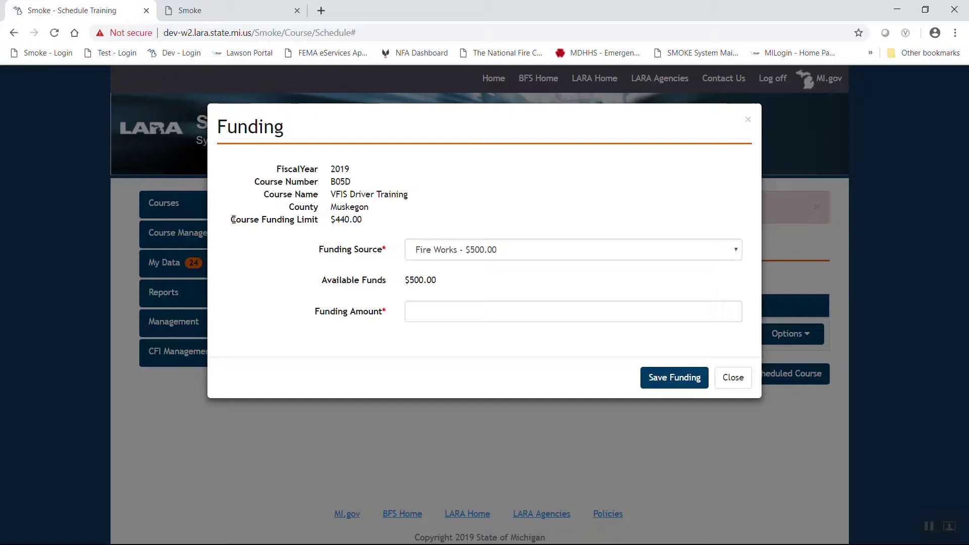
left_click_drag(230, 220, 370, 220)
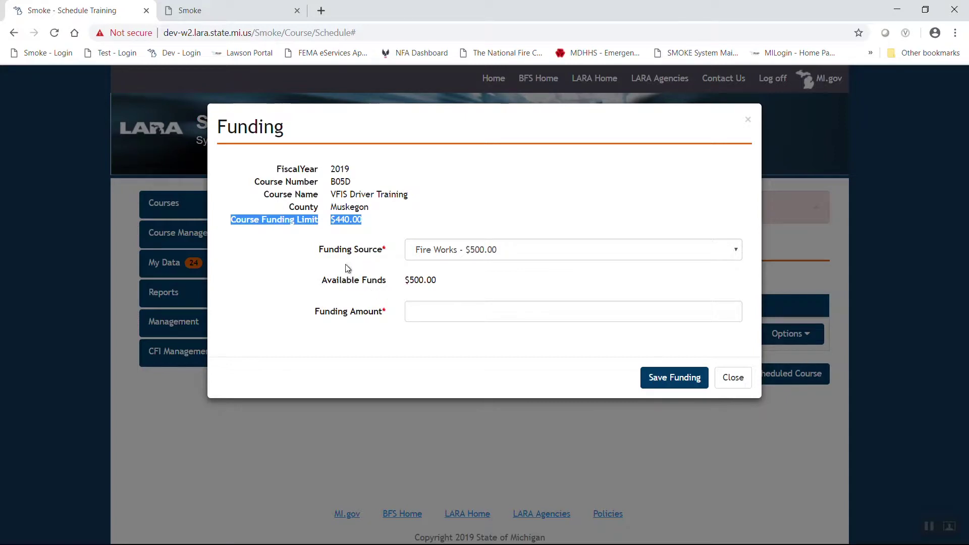
left_click(327, 283)
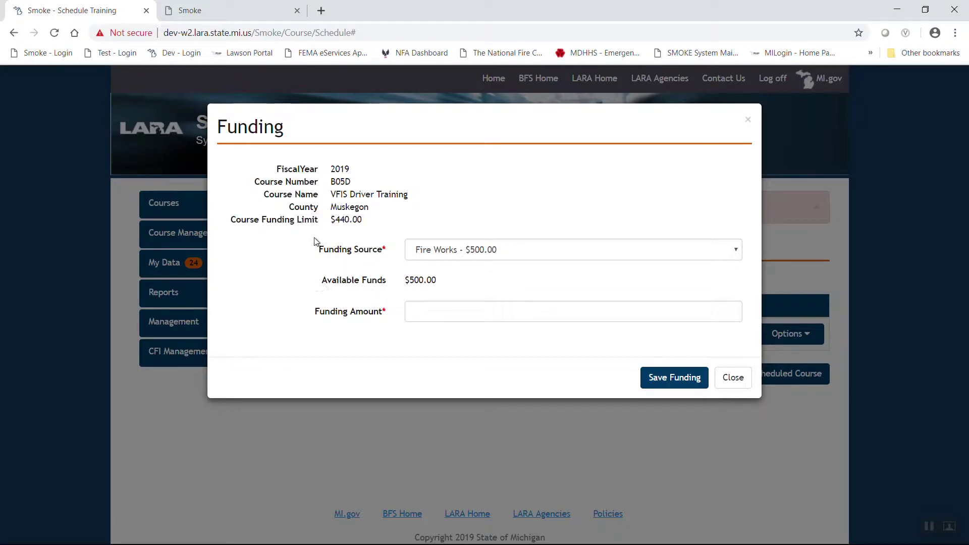
double_click(338, 207)
left_click(439, 311)
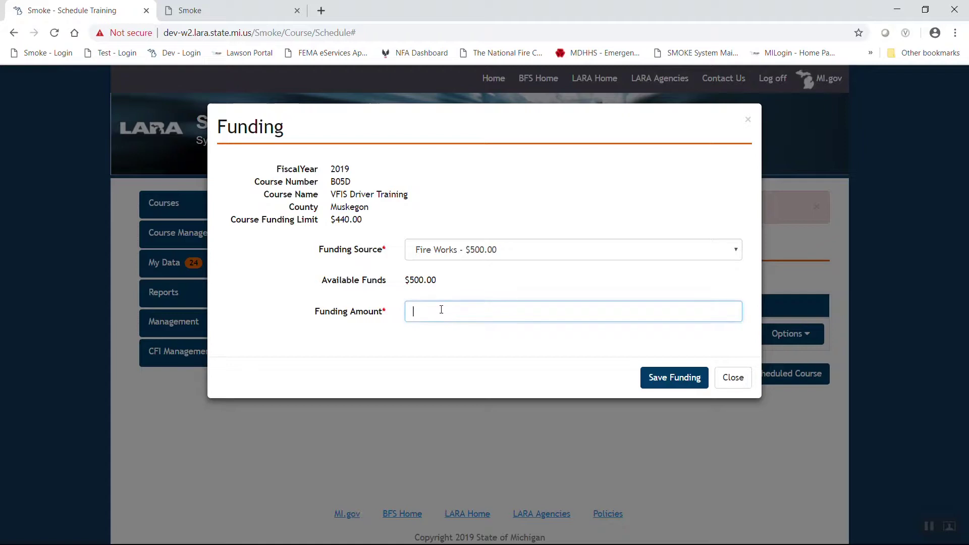
type("440.00")
Step: Save the 440.00 Fire Works funding and submit record 2019-2-0453 for approval
left_click(674, 379)
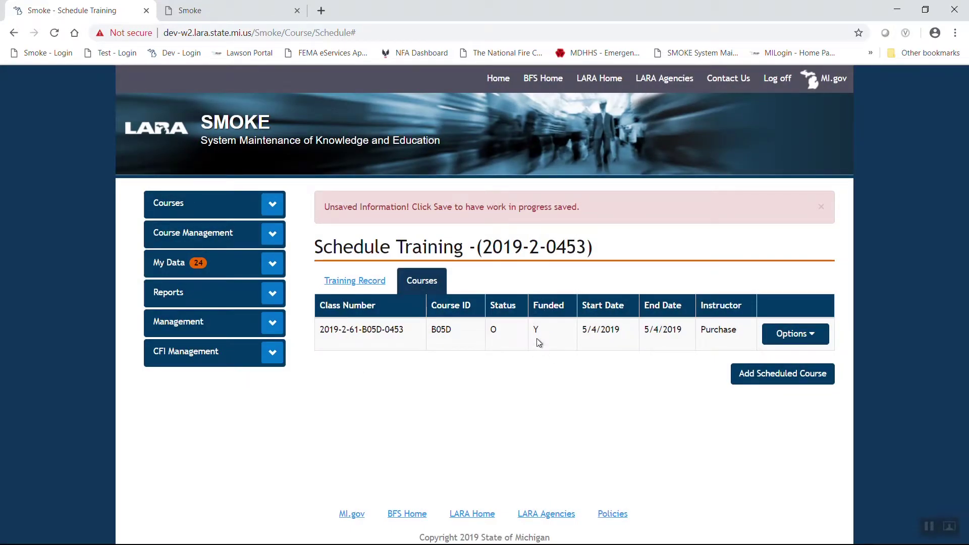
left_click(536, 426)
left_click(353, 285)
scroll(506, 352, "down", 6)
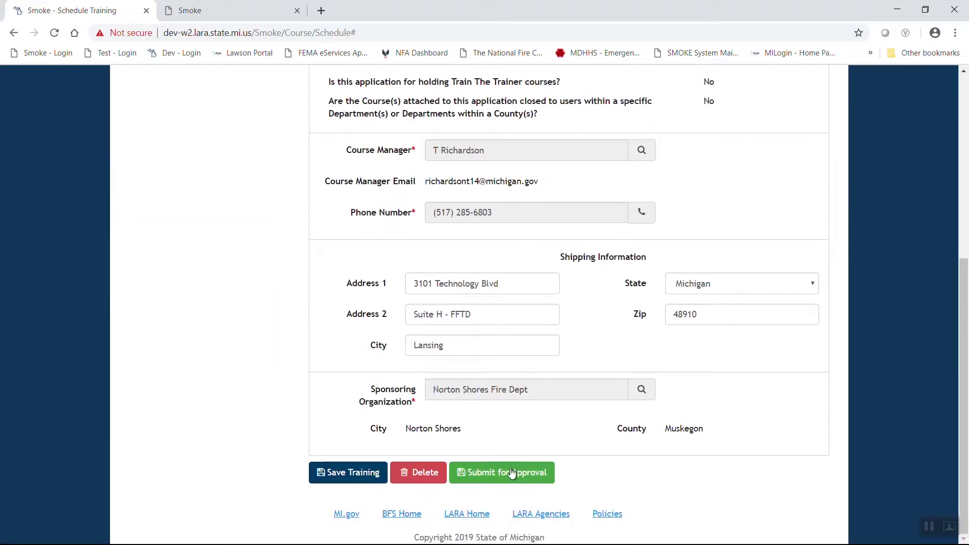
left_click(495, 472)
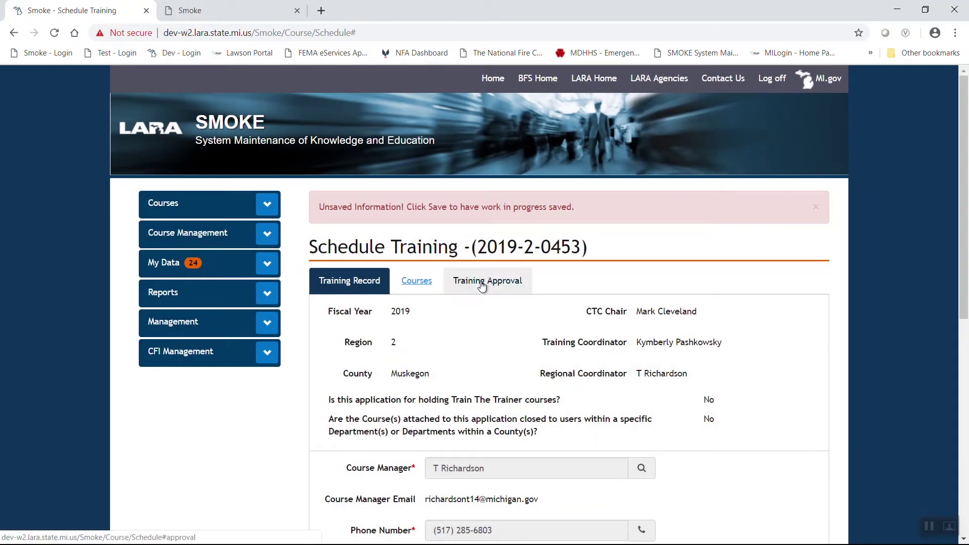
left_click(482, 286)
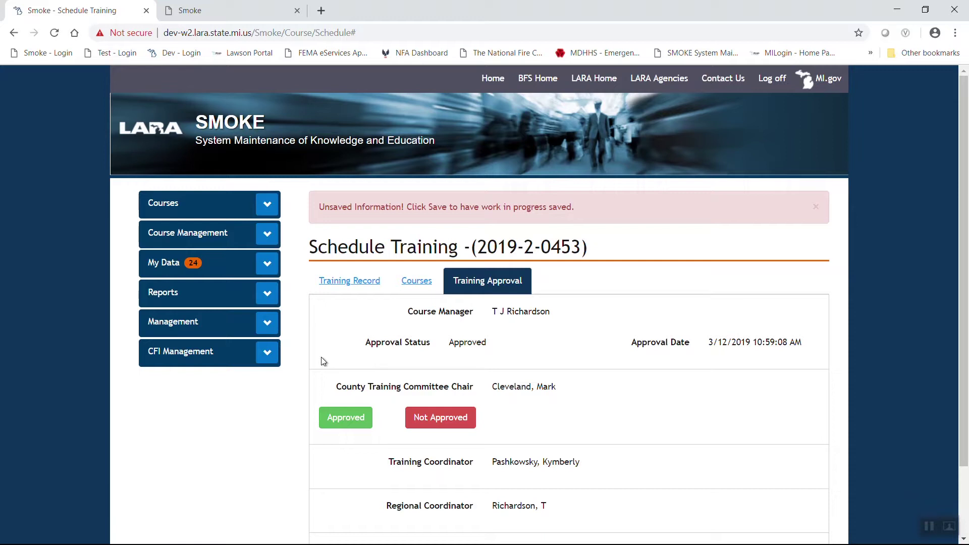
Step: Scroll through the approval rows for committee chair, coordinators and FFTC Admin
scroll(313, 359, "down", 3)
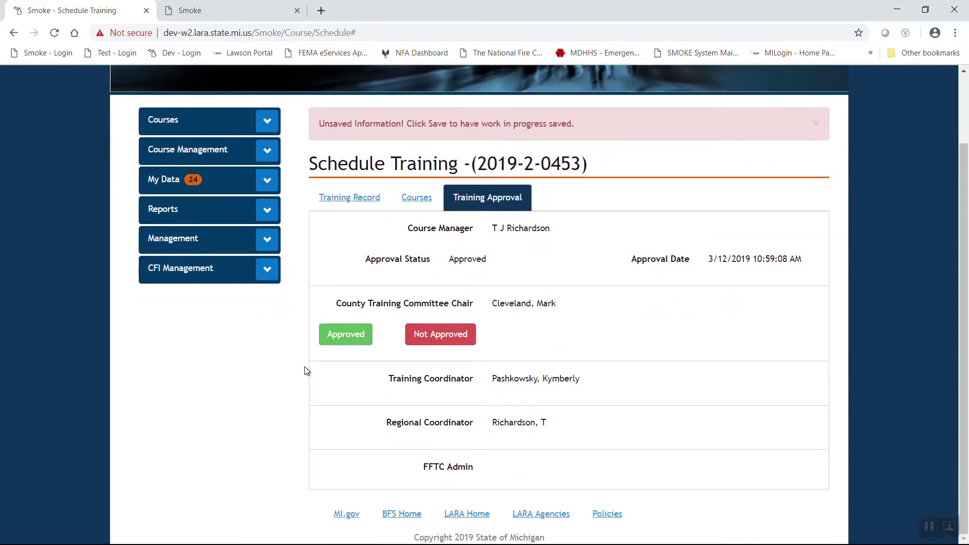